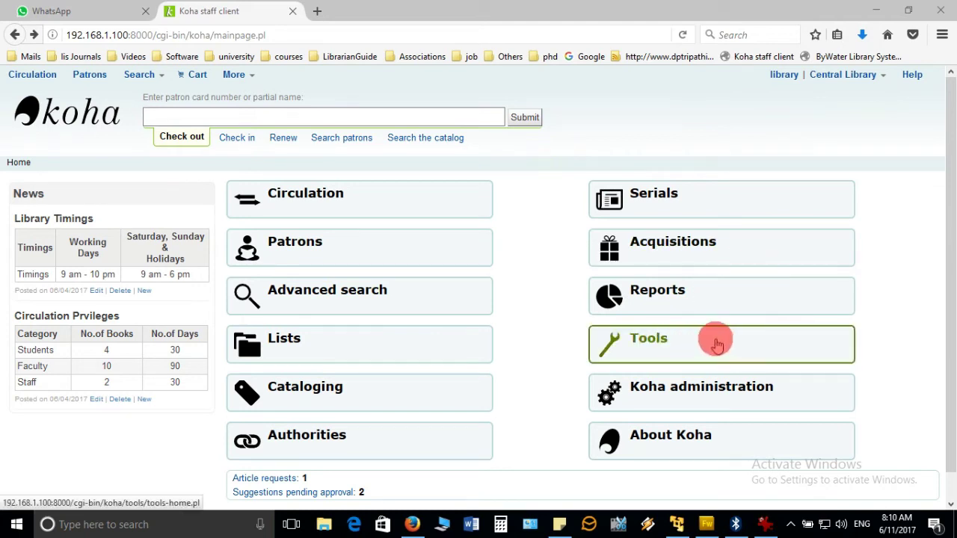
# Open the Tools module from the Koha staff client home page.
pyautogui.click(751, 350)
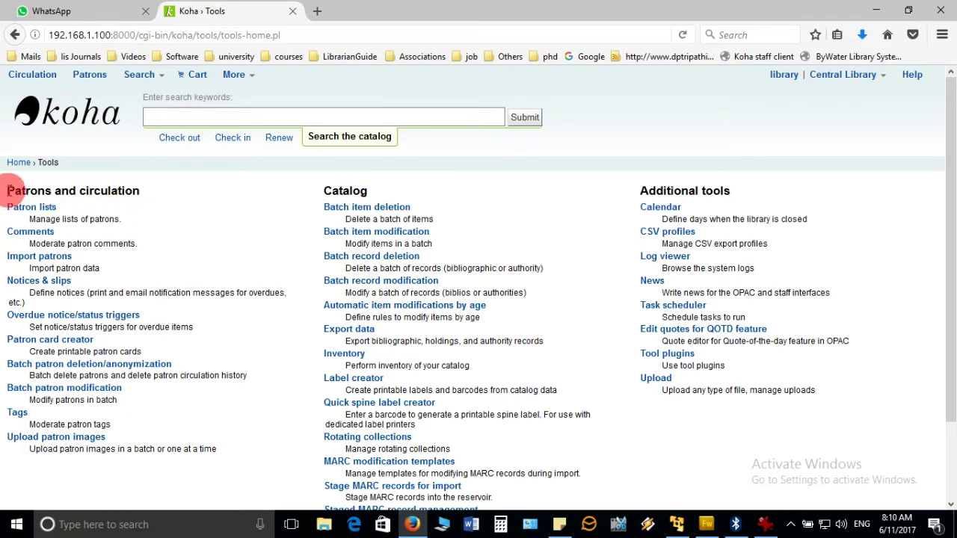
# Highlight the Patrons and circulation, Catalog and Additional tools headings, then clear the highlight.
pyautogui.moveTo(8, 192); pyautogui.dragTo(140, 194)
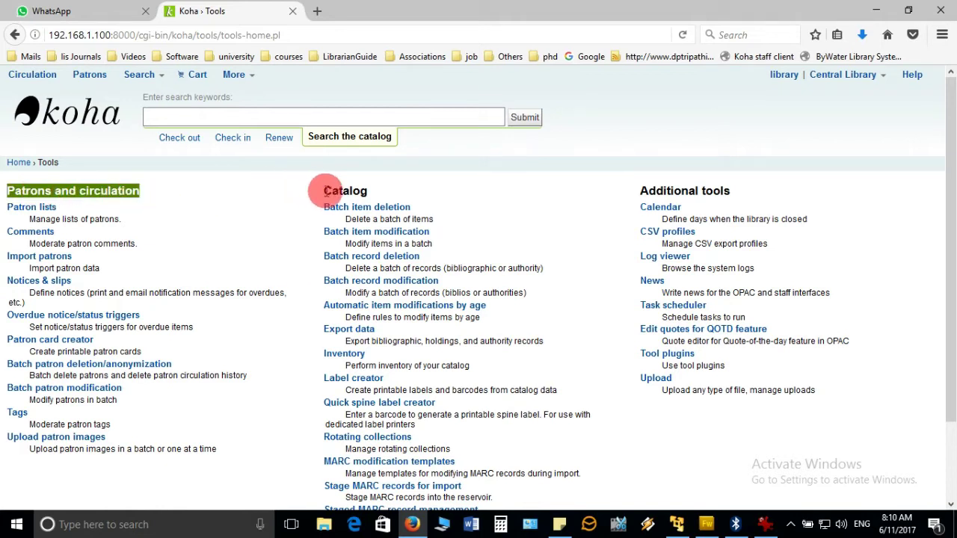
pyautogui.moveTo(322, 191); pyautogui.dragTo(701, 193)
pyautogui.click(675, 195)
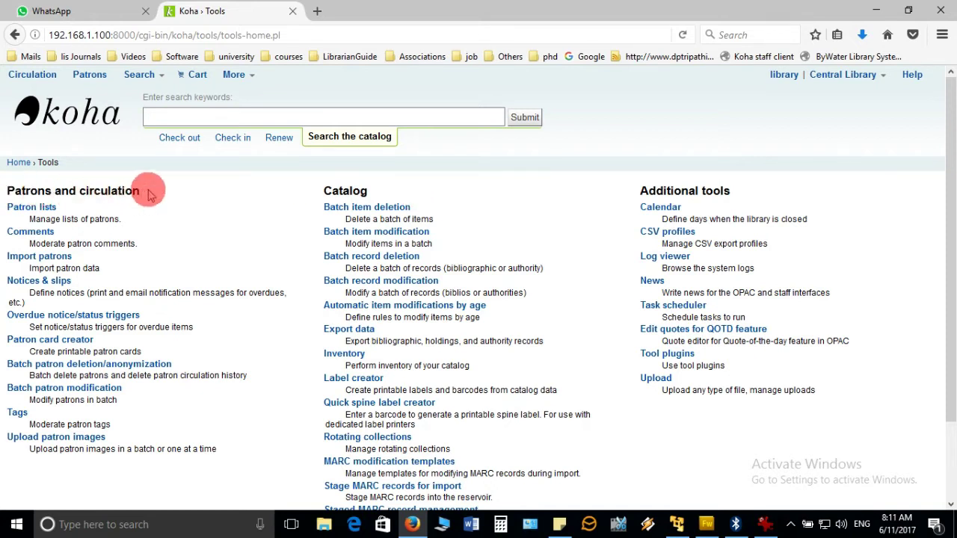
pyautogui.moveTo(4, 256); pyautogui.dragTo(6, 266)
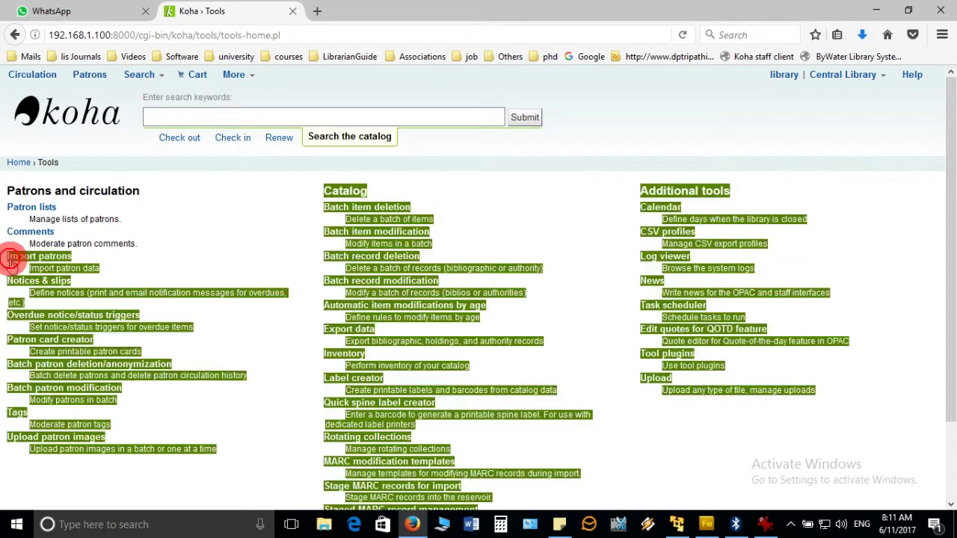
pyautogui.moveTo(116, 266); pyautogui.dragTo(5, 255)
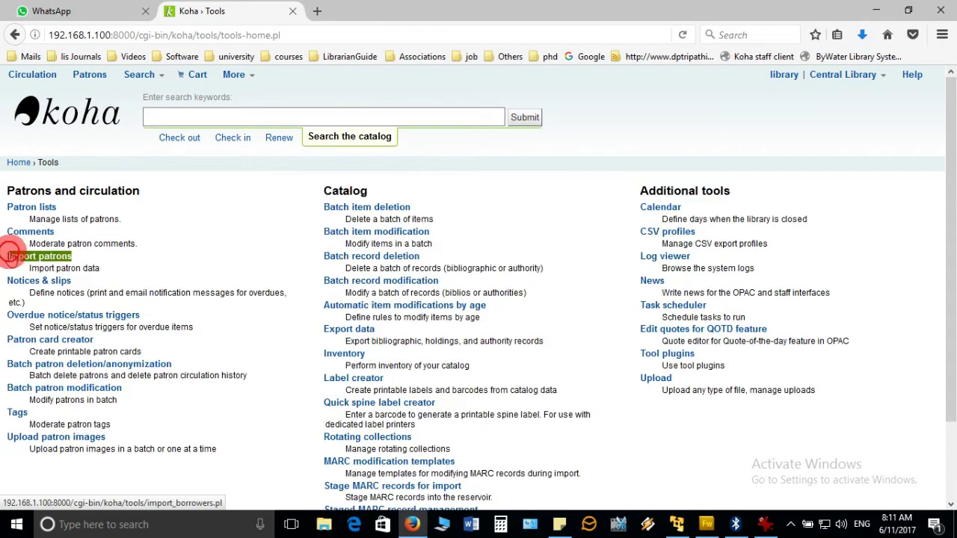
pyautogui.click(240, 193)
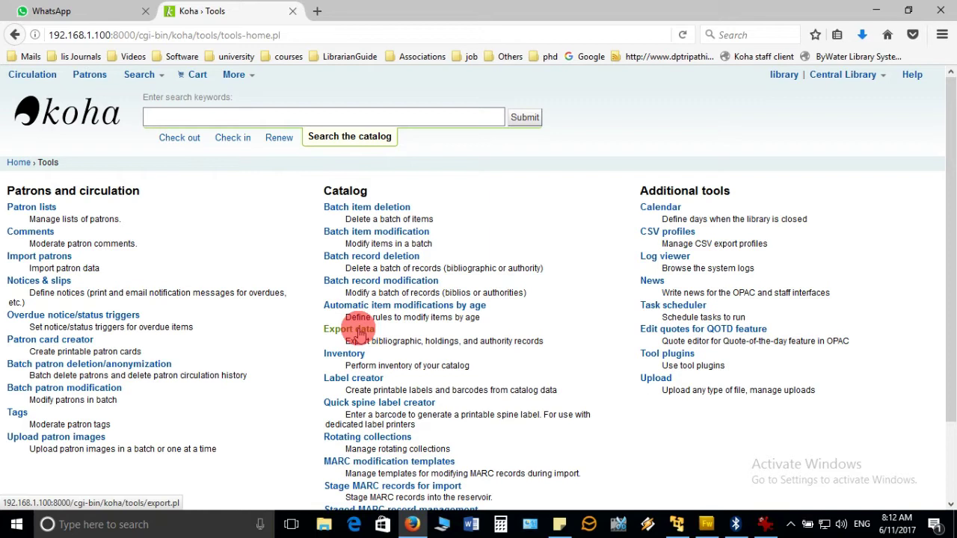
# Open Export data and review the bibliographic export form, leaving the file name as koha.mrc.
pyautogui.click(359, 333)
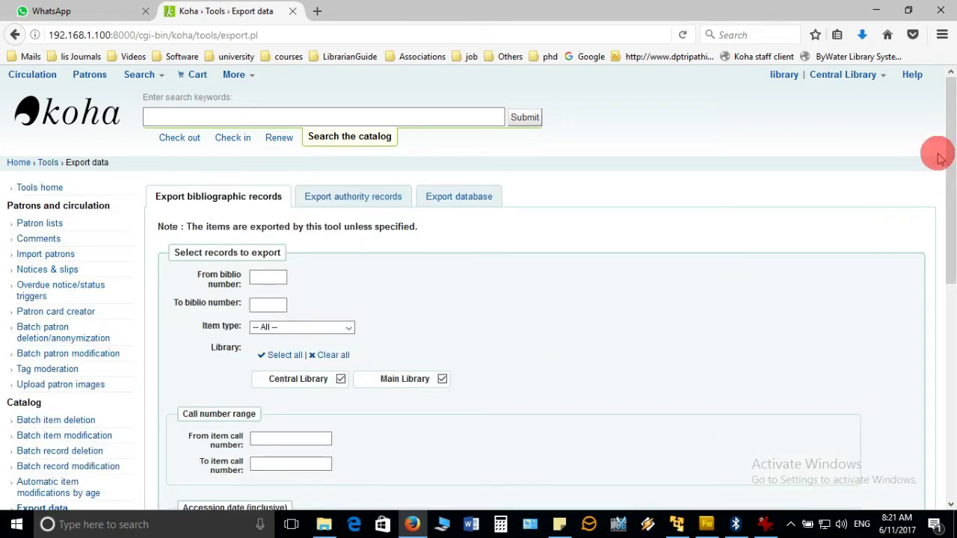
pyautogui.moveTo(950, 153)
pyautogui.mouseDown()
pyautogui.moveTo(950, 384)
pyautogui.moveTo(948, 148)
pyautogui.mouseUp()
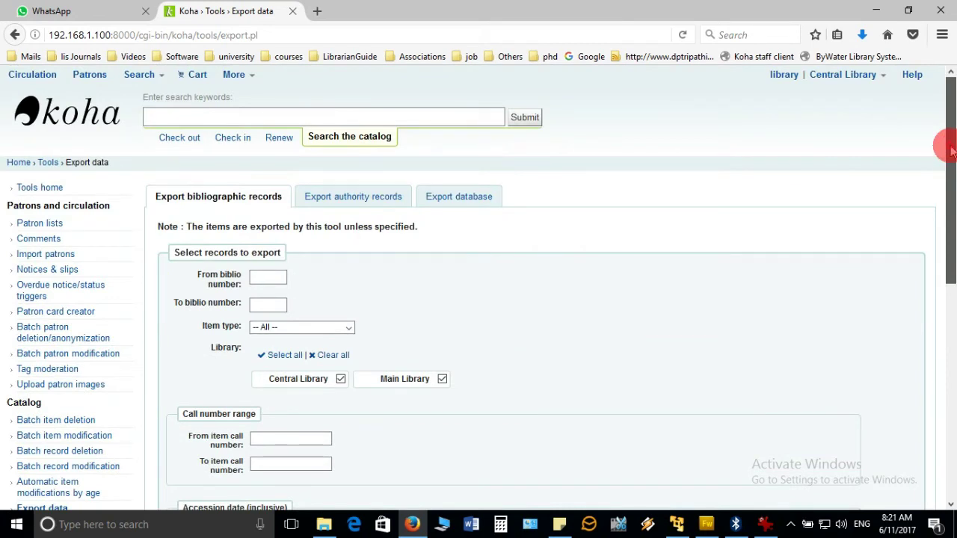
pyautogui.moveTo(950, 150)
pyautogui.mouseDown()
pyautogui.moveTo(942, 376)
pyautogui.moveTo(943, 150)
pyautogui.moveTo(736, 147)
pyautogui.mouseUp()
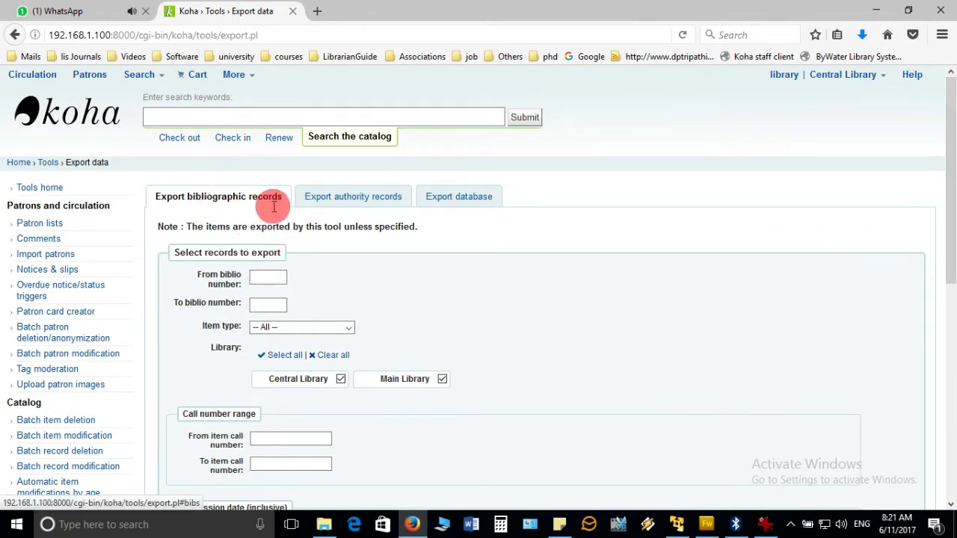
pyautogui.scroll(-10, 287, 217)
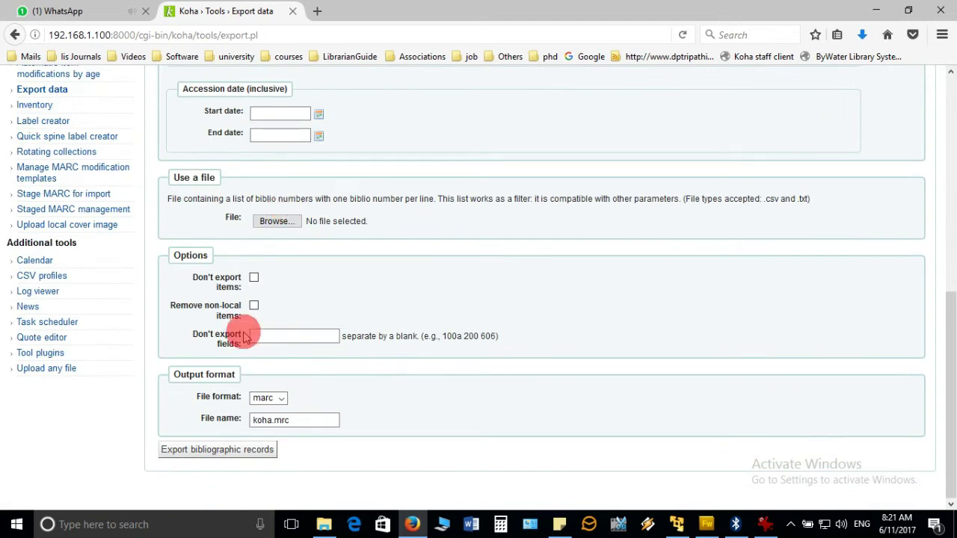
pyautogui.click(295, 420)
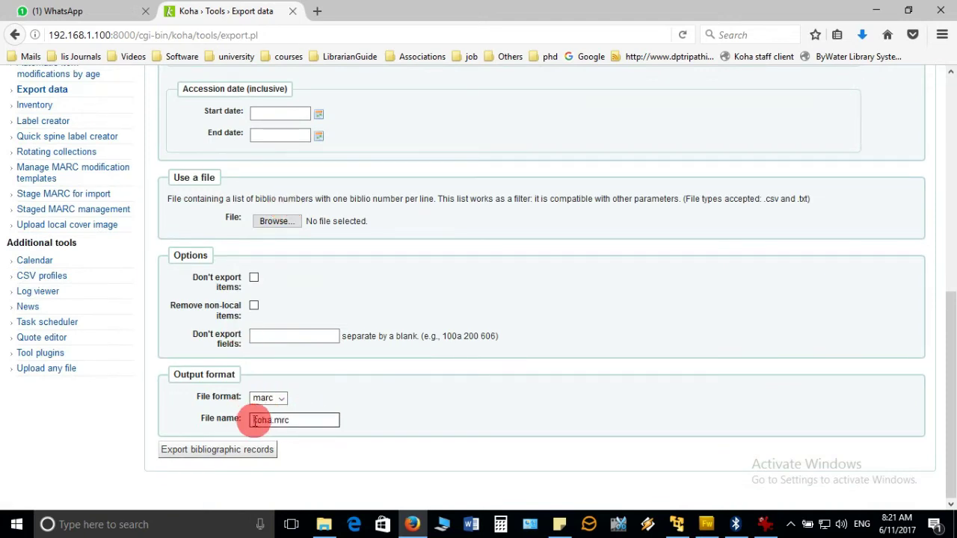
pyautogui.click(197, 455)
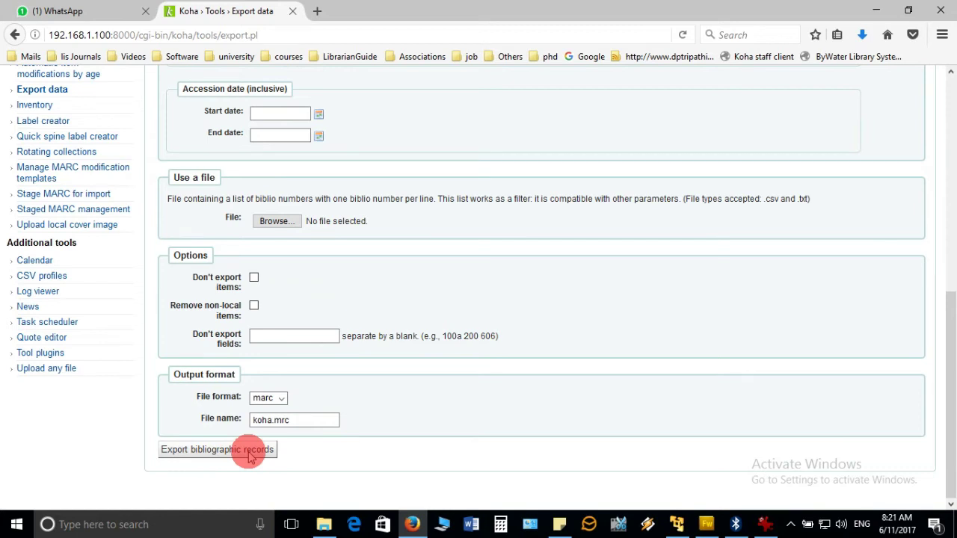
# Inspect the biblio number range, item type and starting call number fields of the bibliographic export.
pyautogui.scroll(5, 419, 314)
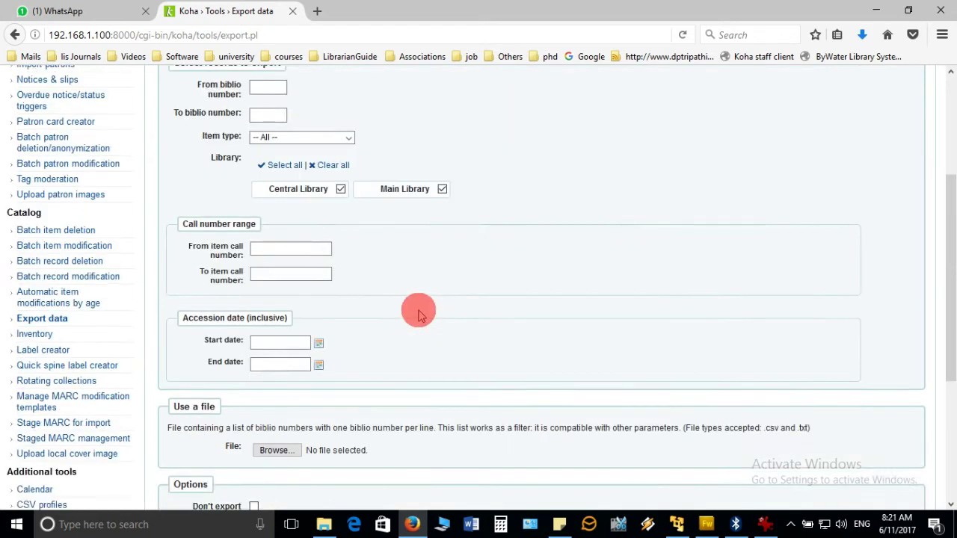
pyautogui.scroll(4, 418, 314)
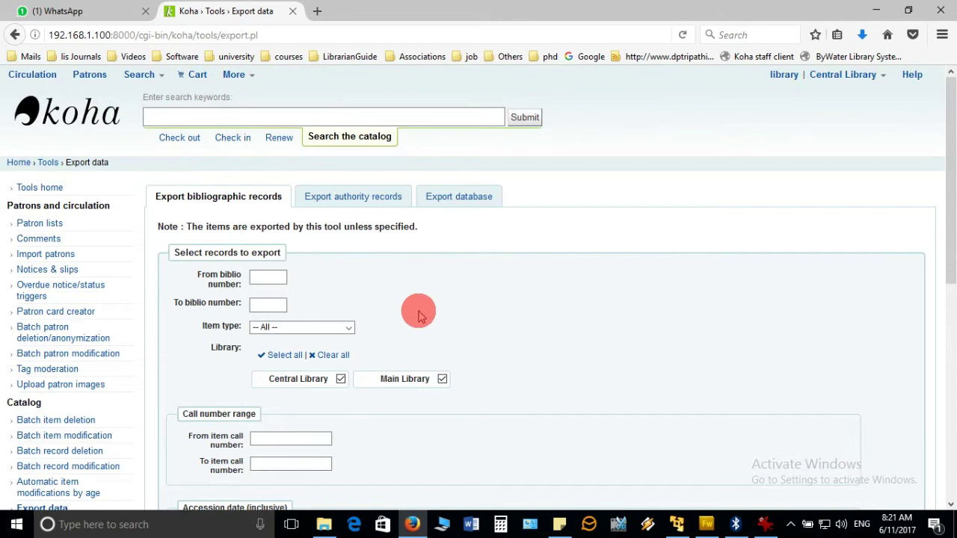
pyautogui.scroll(-3, 418, 314)
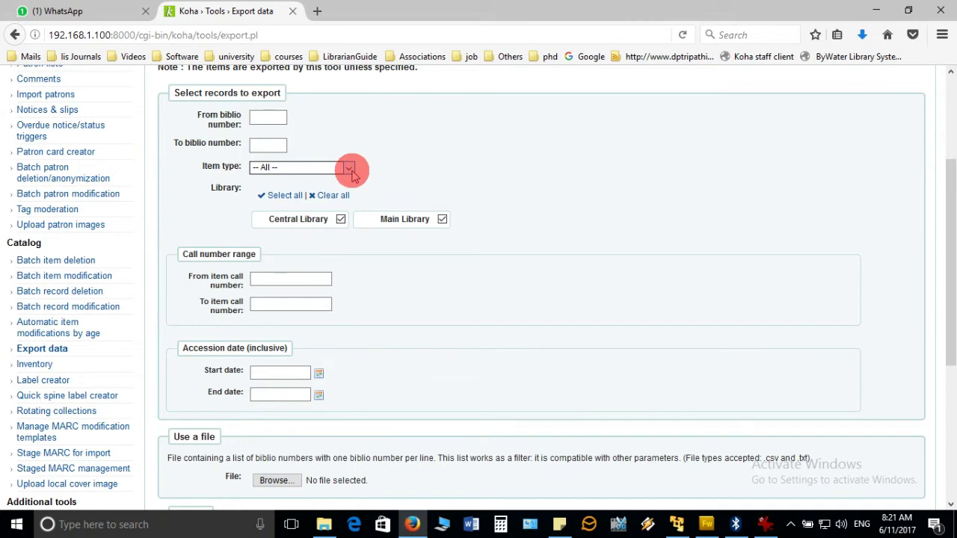
pyautogui.click(267, 118)
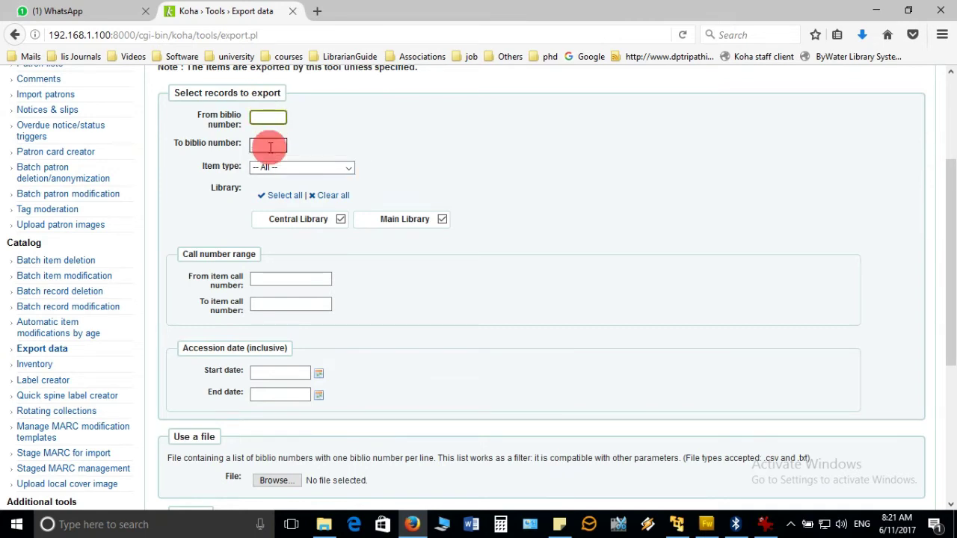
pyautogui.click(269, 145)
pyautogui.click(346, 167)
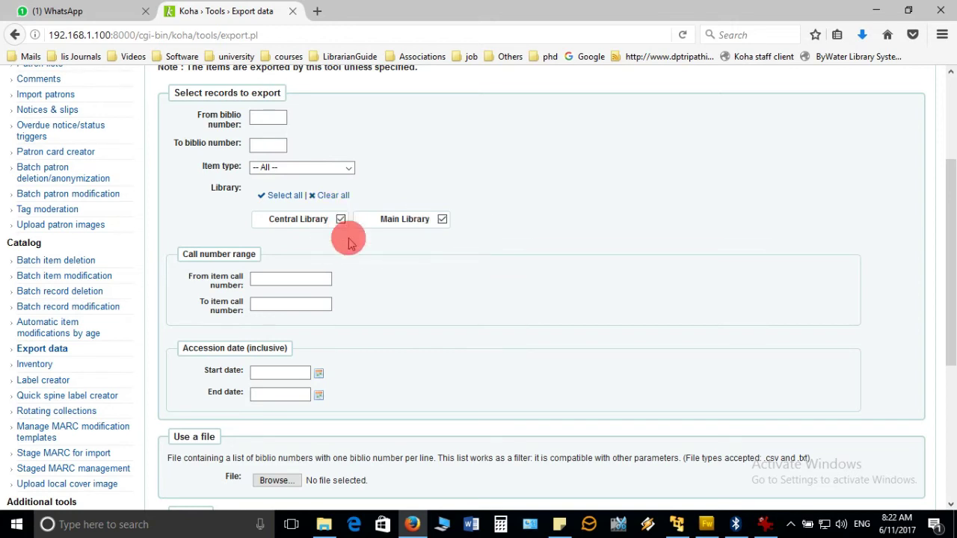
pyautogui.scroll(-2, 350, 243)
pyautogui.click(288, 198)
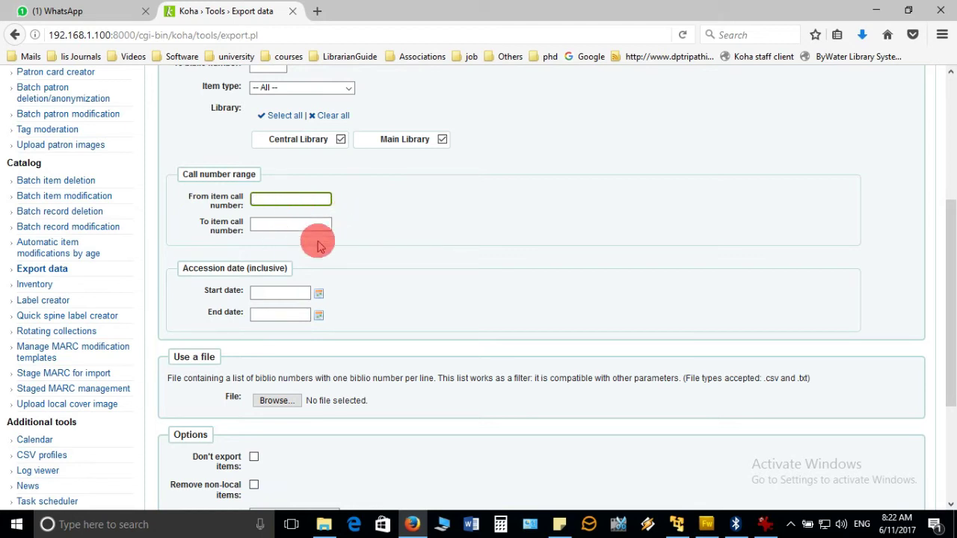
# Scroll through the remaining export options and check the file name koha.mrc without changing it.
pyautogui.scroll(-4, 323, 243)
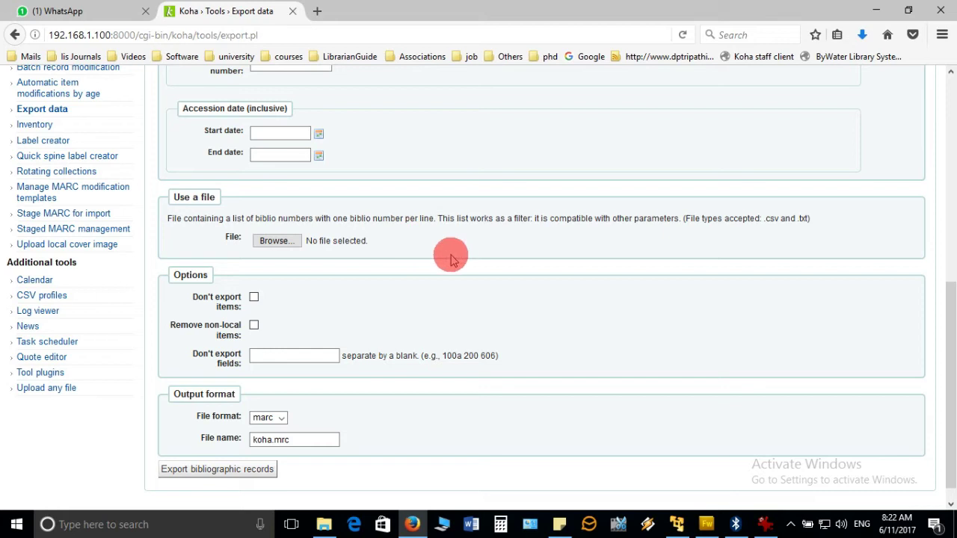
pyautogui.scroll(-1, 450, 258)
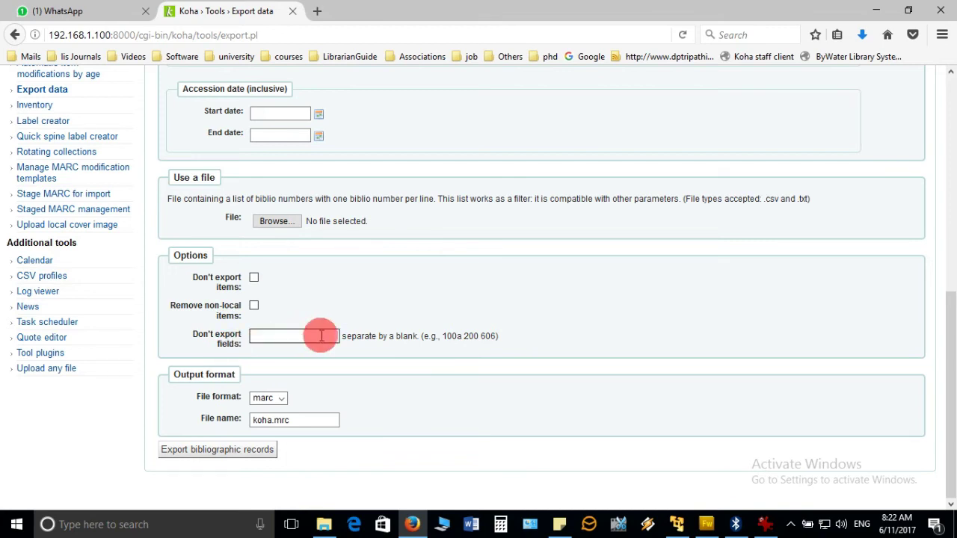
pyautogui.scroll(1, 295, 290)
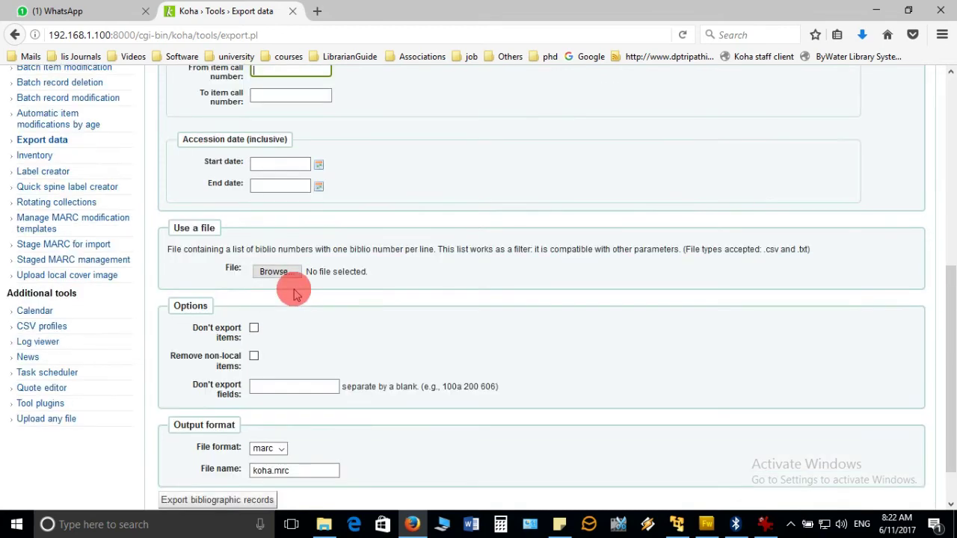
pyautogui.scroll(4, 294, 290)
pyautogui.scroll(2, 263, 301)
pyautogui.scroll(2, 274, 294)
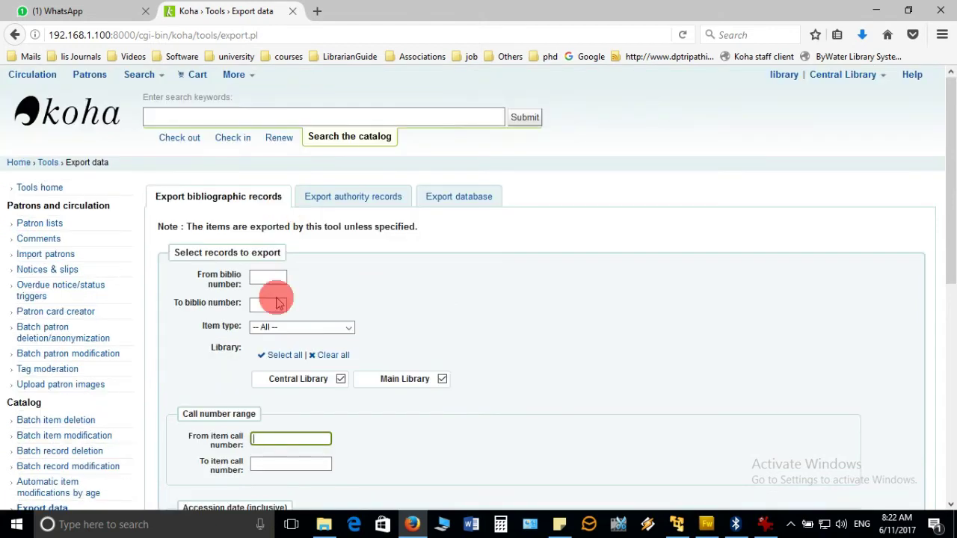
pyautogui.scroll(-5, 276, 303)
pyautogui.scroll(-5, 271, 247)
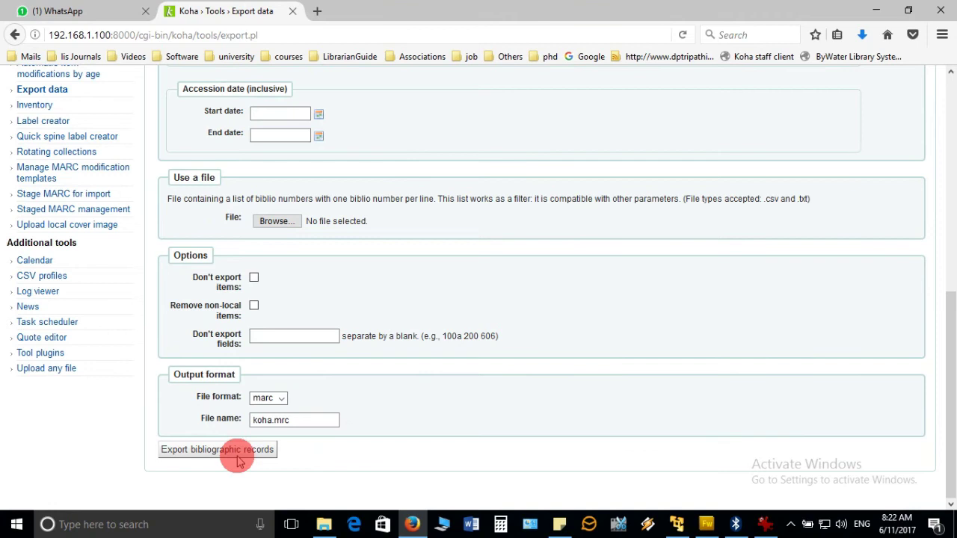
pyautogui.moveTo(306, 419); pyautogui.dragTo(254, 421)
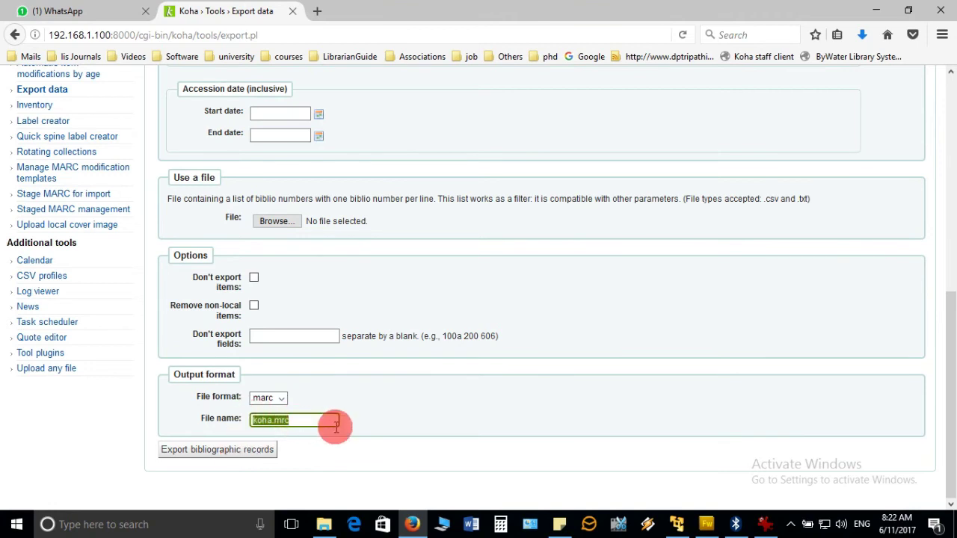
pyautogui.click(315, 421)
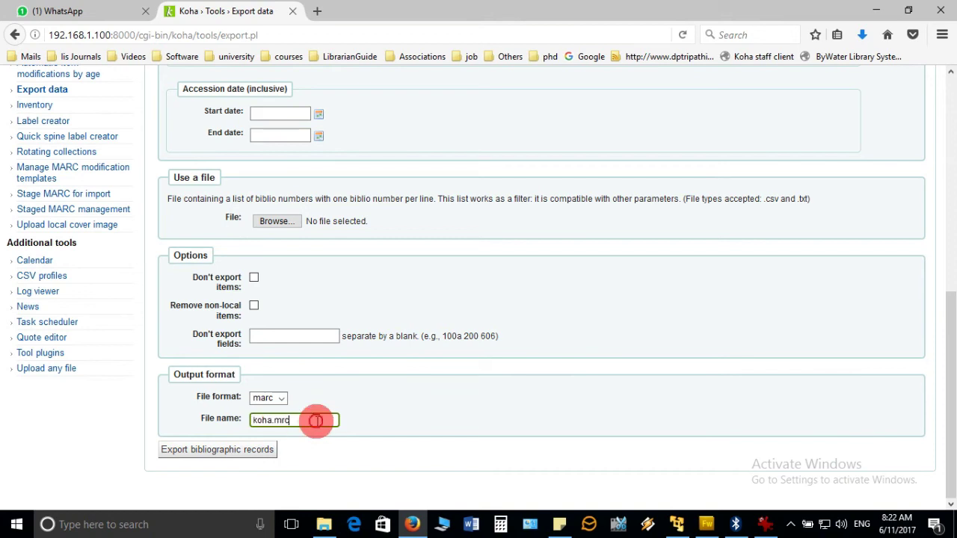
pyautogui.scroll(10, 317, 421)
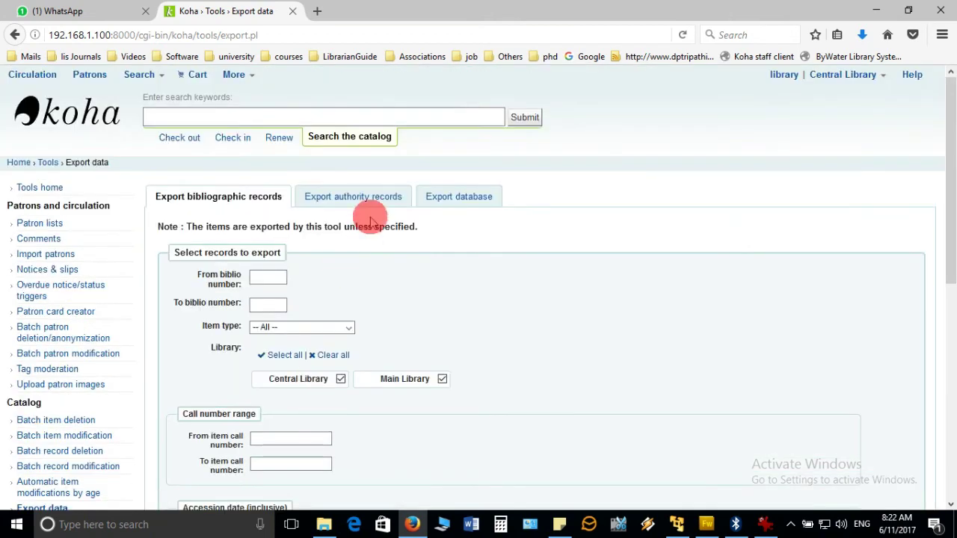
pyautogui.click(388, 206)
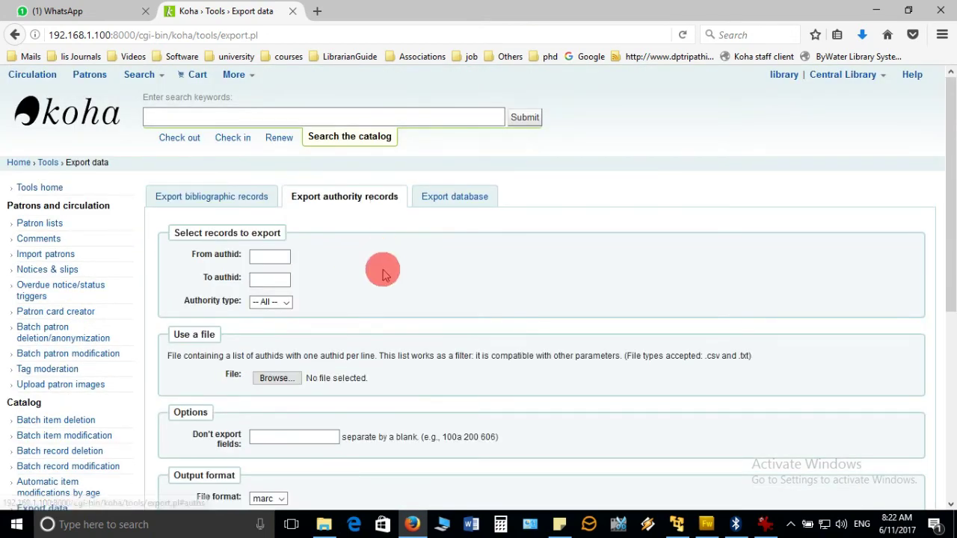
pyautogui.scroll(-5, 359, 210)
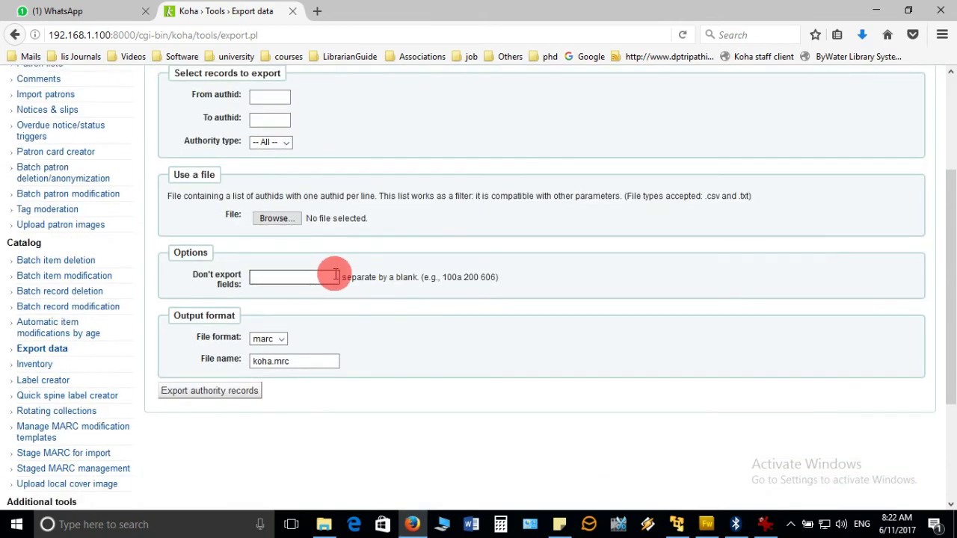
pyautogui.scroll(2, 335, 275)
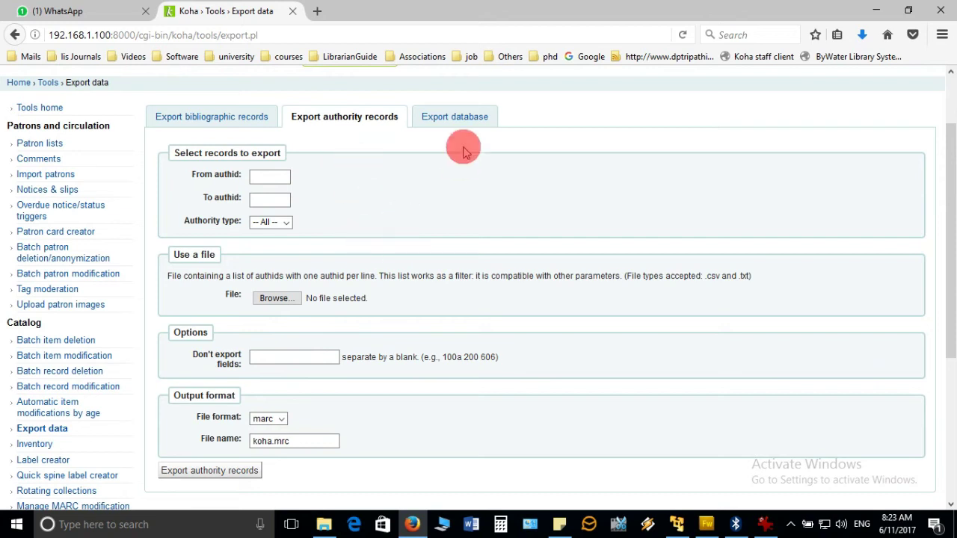
# Download the nightly backup library-2017-06-11.sql.gz from the Export database form.
pyautogui.click(468, 118)
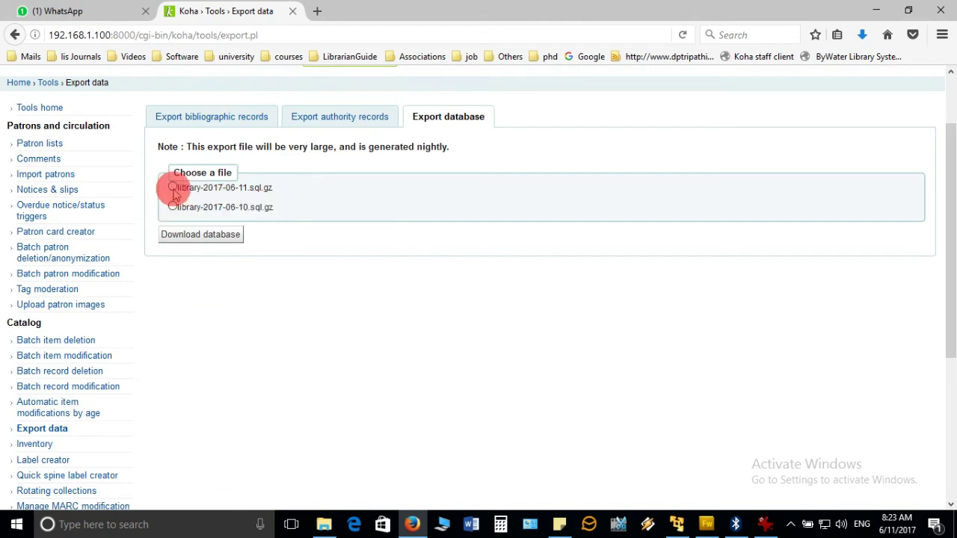
pyautogui.click(173, 188)
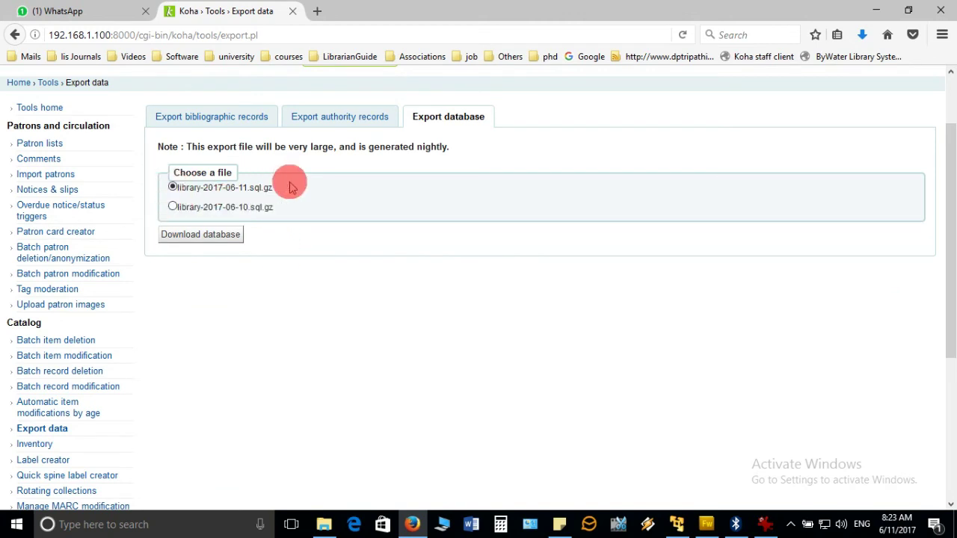
pyautogui.click(224, 236)
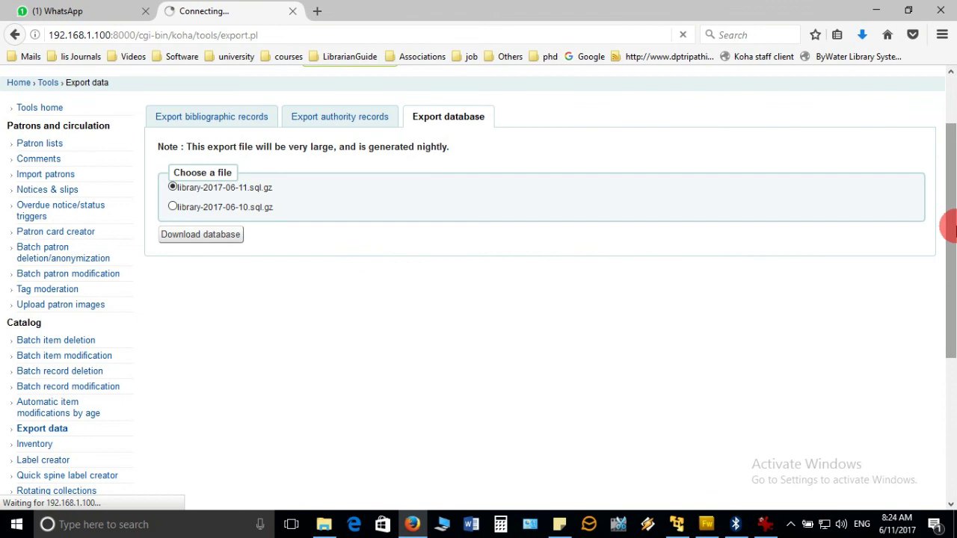
pyautogui.moveTo(950, 228); pyautogui.dragTo(950, 182)
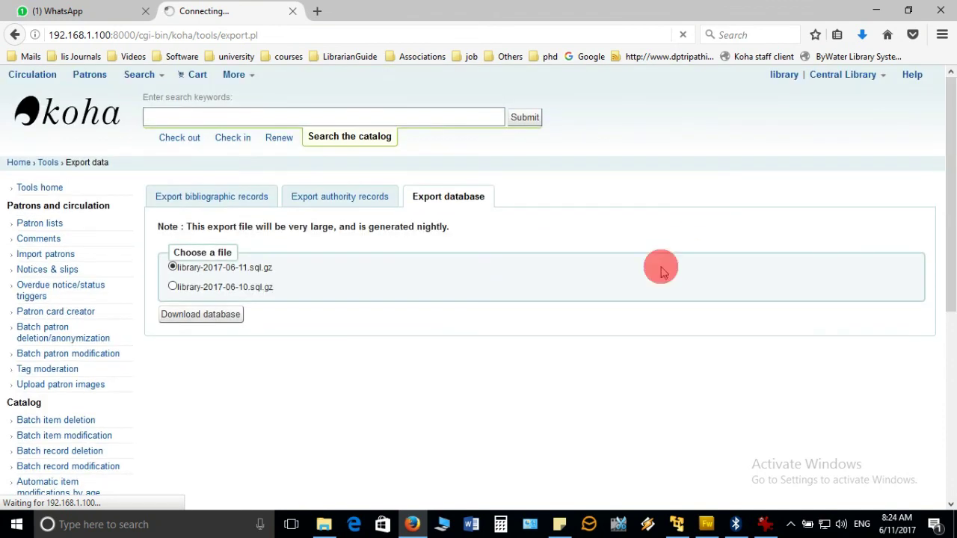